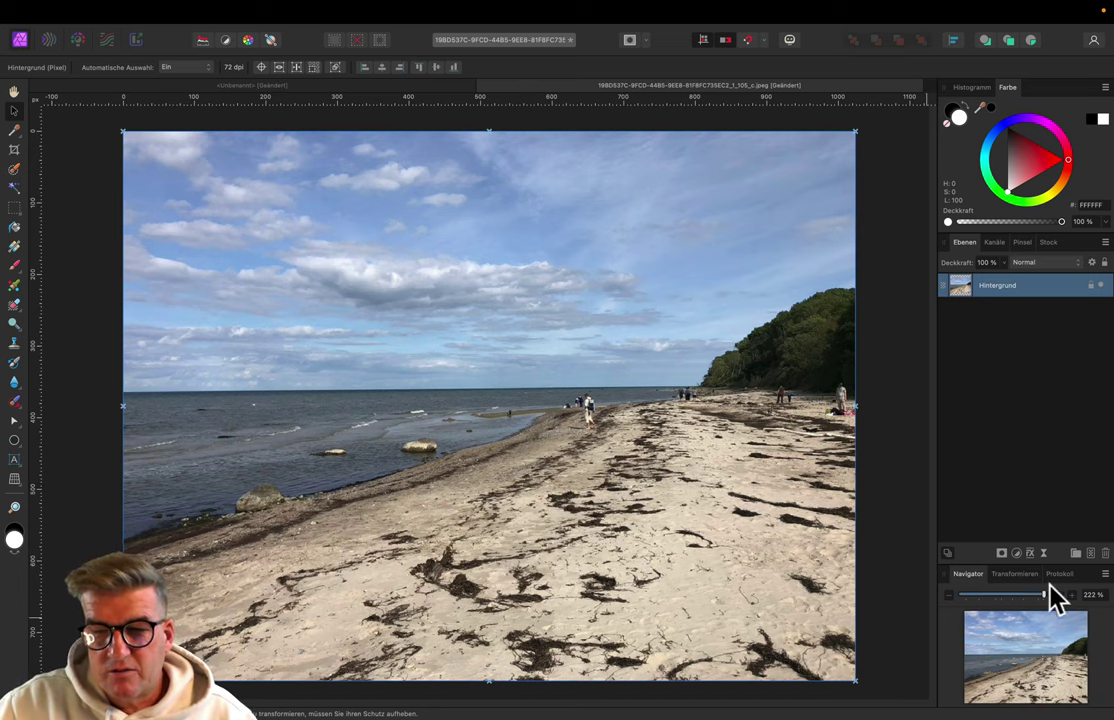
# Step: Add a Levels adjustment with black level 9% and white level 86%, then close its settings
pyautogui.click(1015, 555)
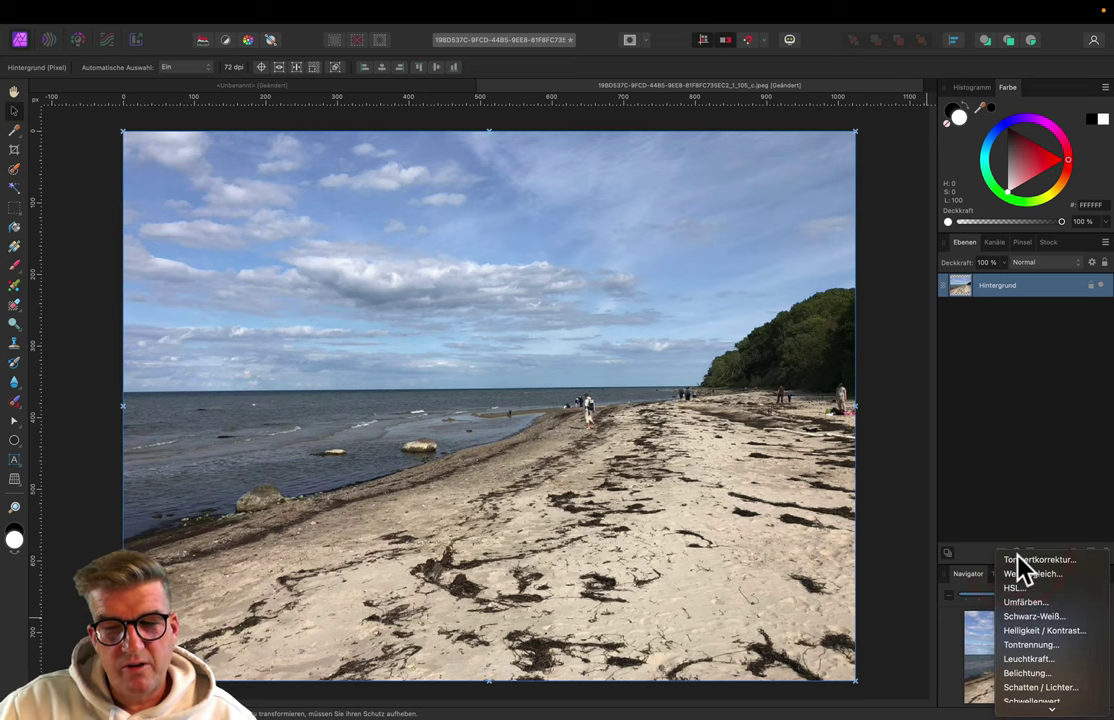
pyautogui.click(1025, 562)
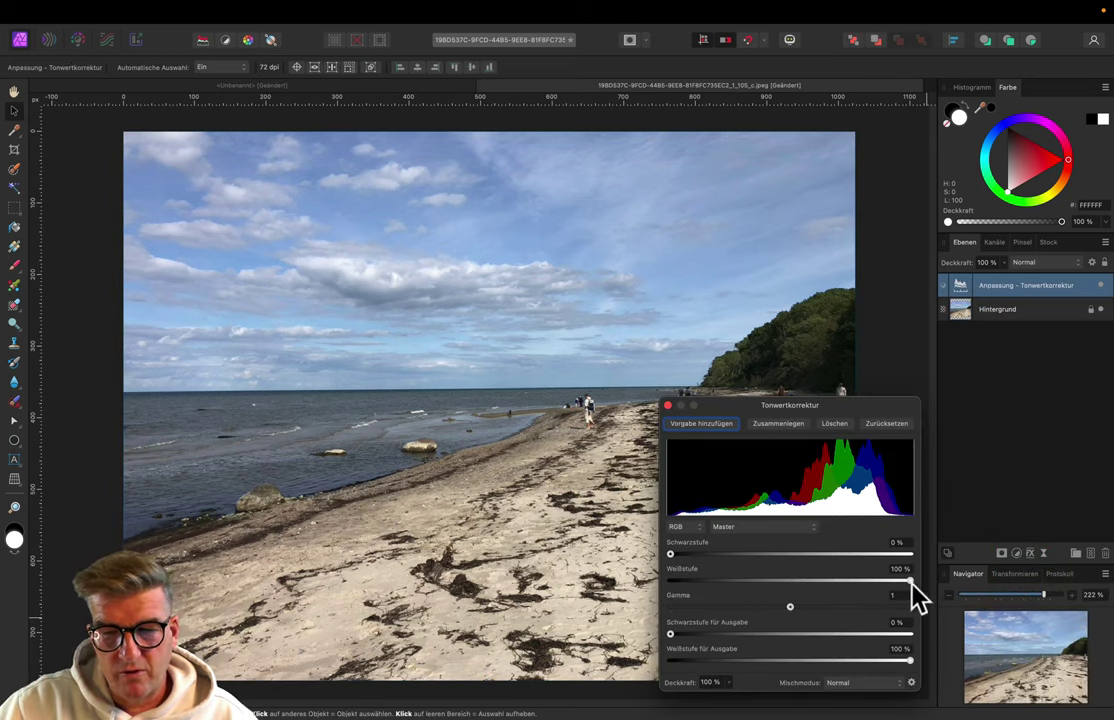
pyautogui.moveTo(912, 583); pyautogui.dragTo(880, 581)
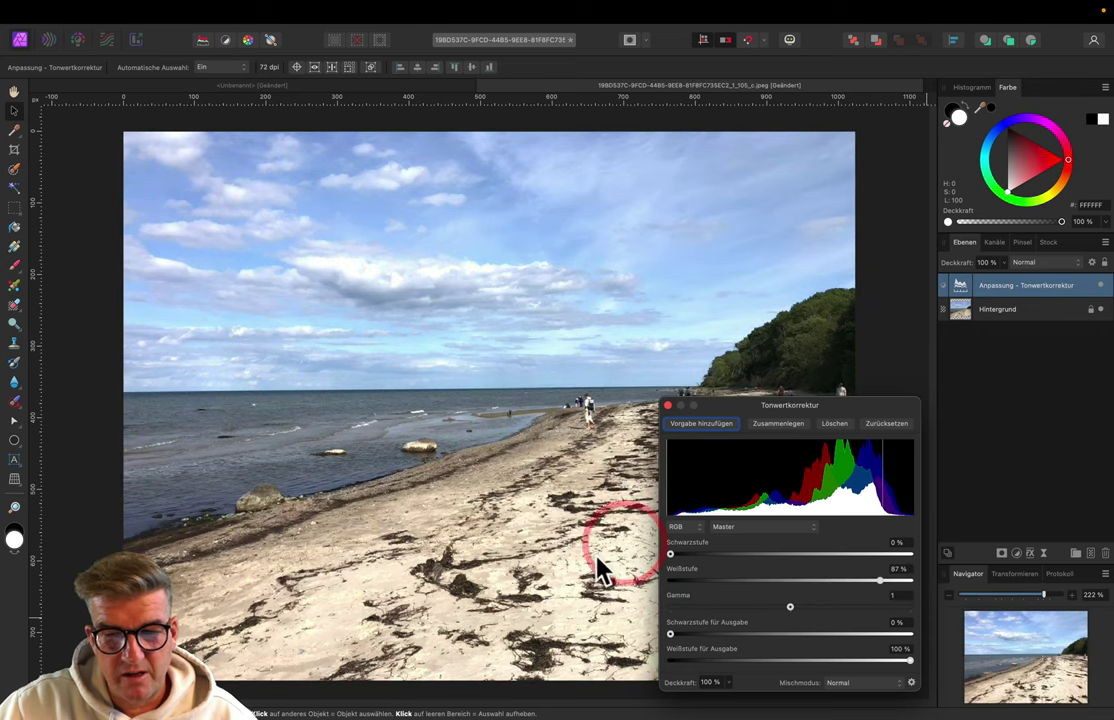
pyautogui.moveTo(671, 554); pyautogui.dragTo(690, 554)
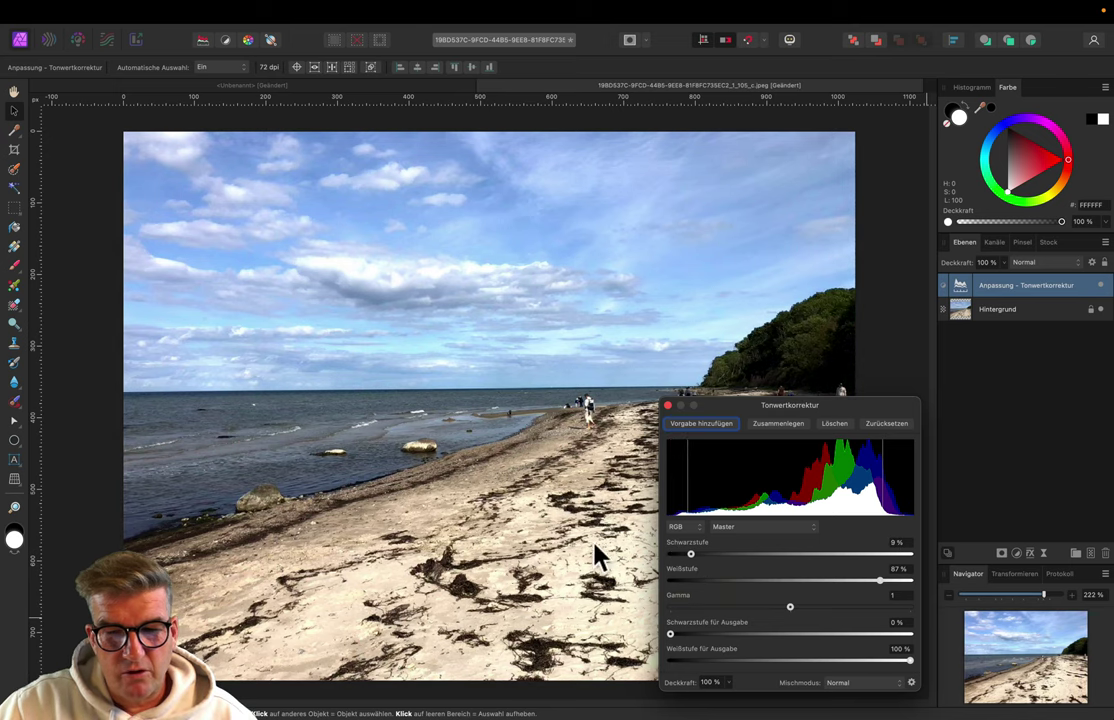
pyautogui.click(875, 580)
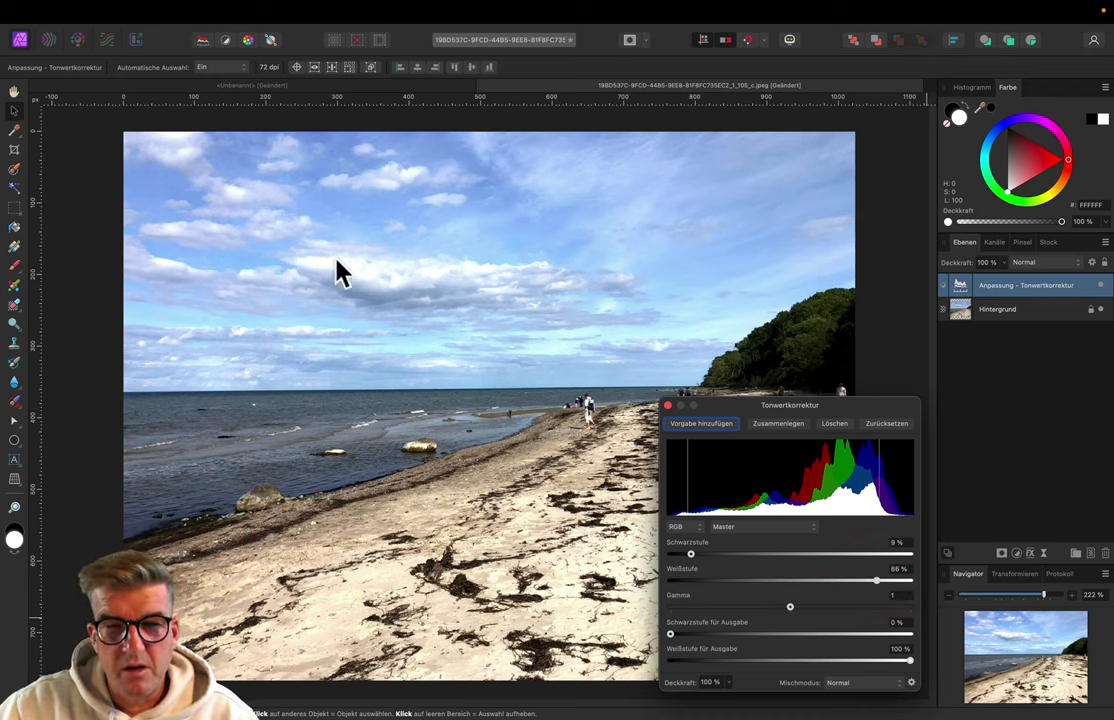
pyautogui.click(668, 406)
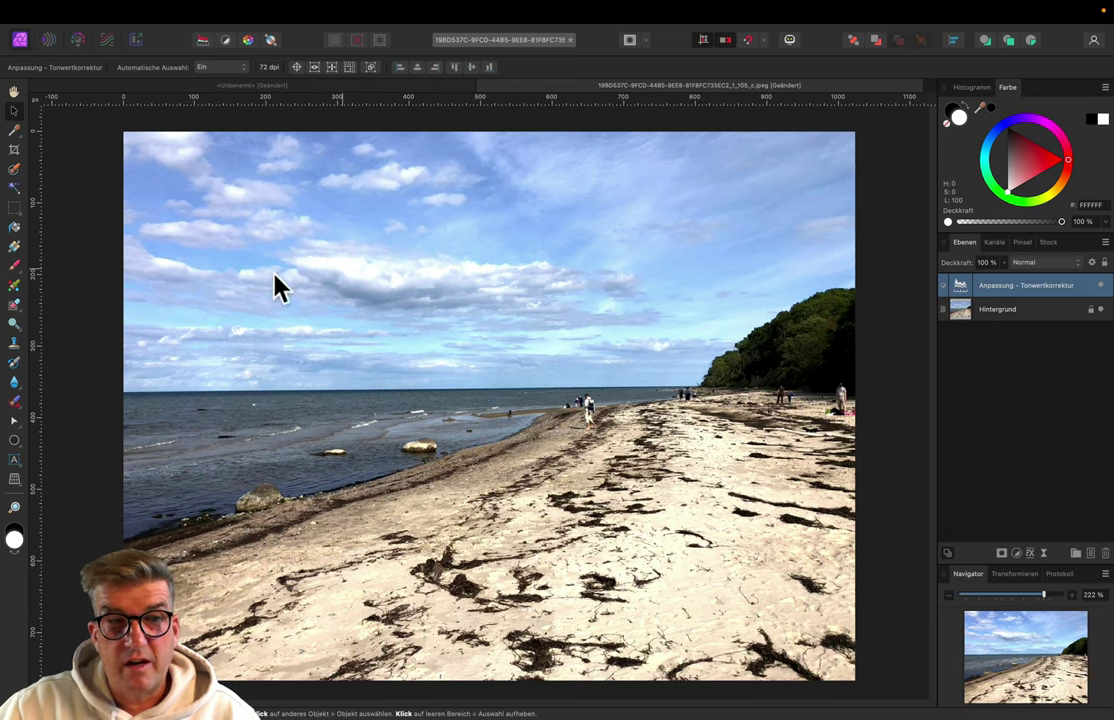
# Step: Paint black across the top-right and left sky on the Levels adjustment's mask
pyautogui.click(14, 267)
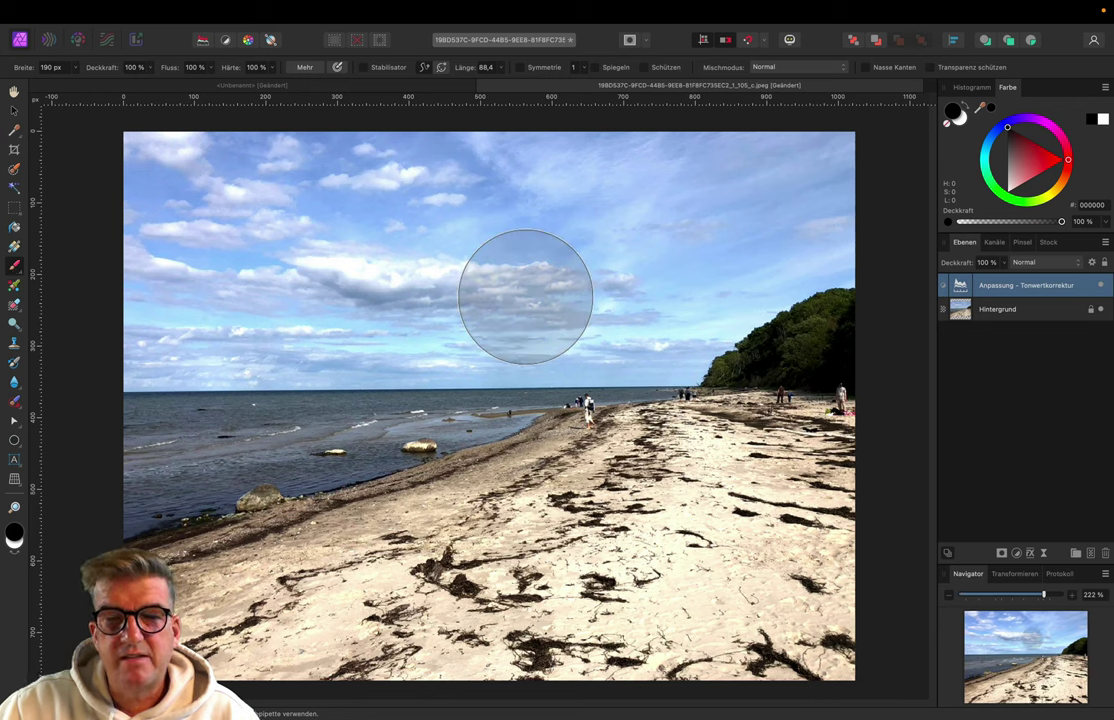
pyautogui.click(525, 296)
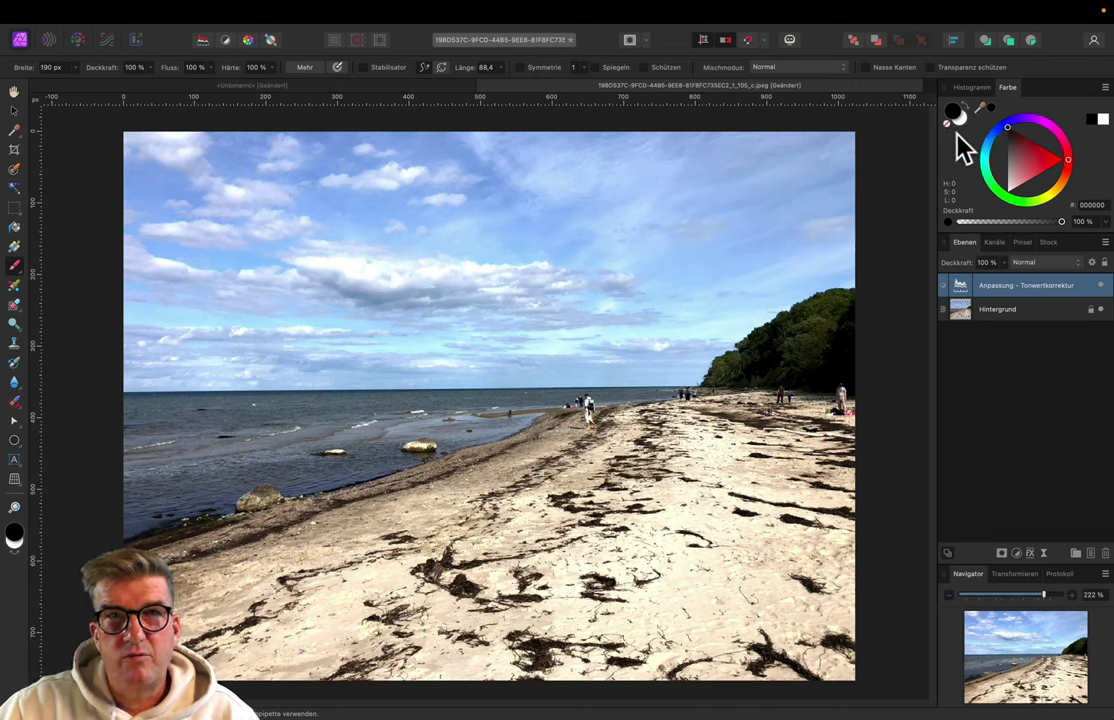
pyautogui.moveTo(865, 137)
pyautogui.mouseDown()
pyautogui.moveTo(781, 194)
pyautogui.moveTo(816, 177)
pyautogui.mouseUp()
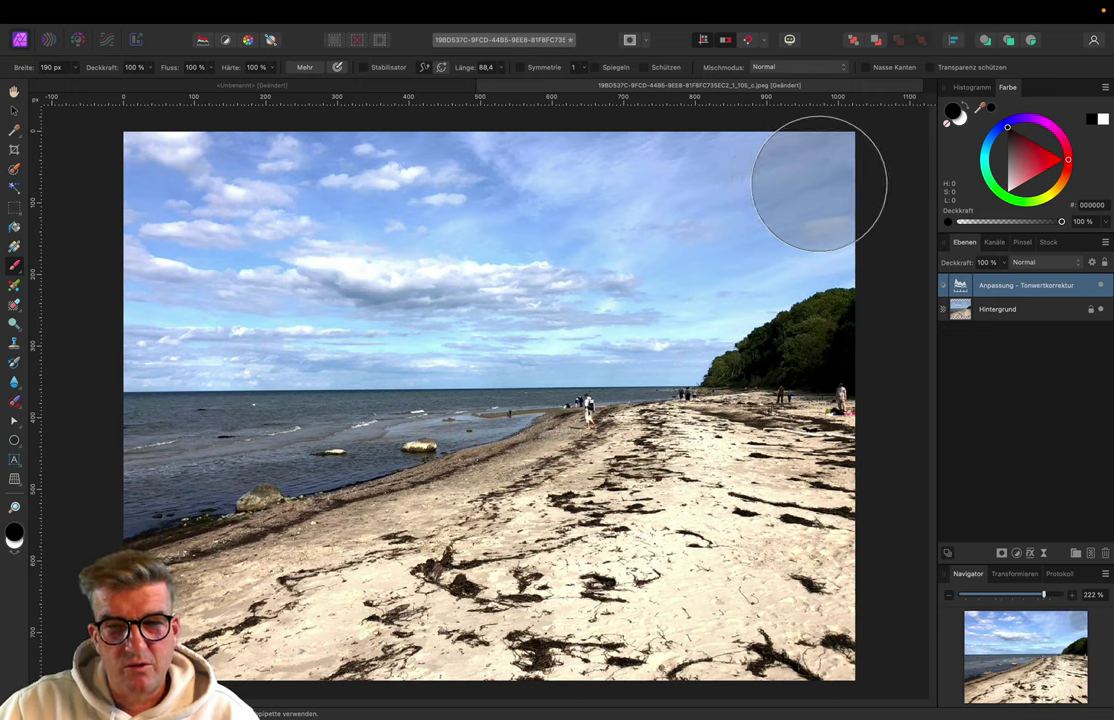
pyautogui.moveTo(817, 185)
pyautogui.mouseDown()
pyautogui.moveTo(706, 184)
pyautogui.moveTo(801, 204)
pyautogui.moveTo(822, 241)
pyautogui.moveTo(746, 236)
pyautogui.moveTo(691, 293)
pyautogui.moveTo(682, 325)
pyautogui.moveTo(659, 249)
pyautogui.moveTo(448, 187)
pyautogui.moveTo(162, 206)
pyautogui.moveTo(137, 331)
pyautogui.moveTo(610, 320)
pyautogui.moveTo(395, 268)
pyautogui.moveTo(238, 259)
pyautogui.mouseUp()
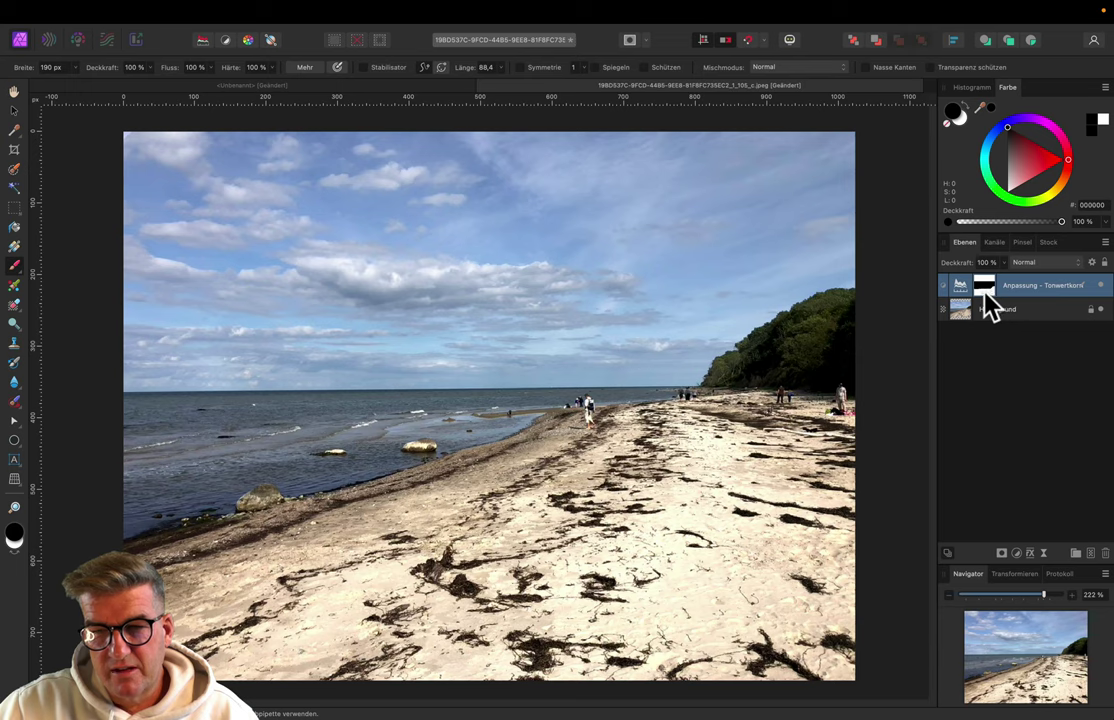
pyautogui.moveTo(985, 300)
pyautogui.mouseDown()
pyautogui.moveTo(996, 310)
pyautogui.moveTo(993, 291)
pyautogui.mouseUp()
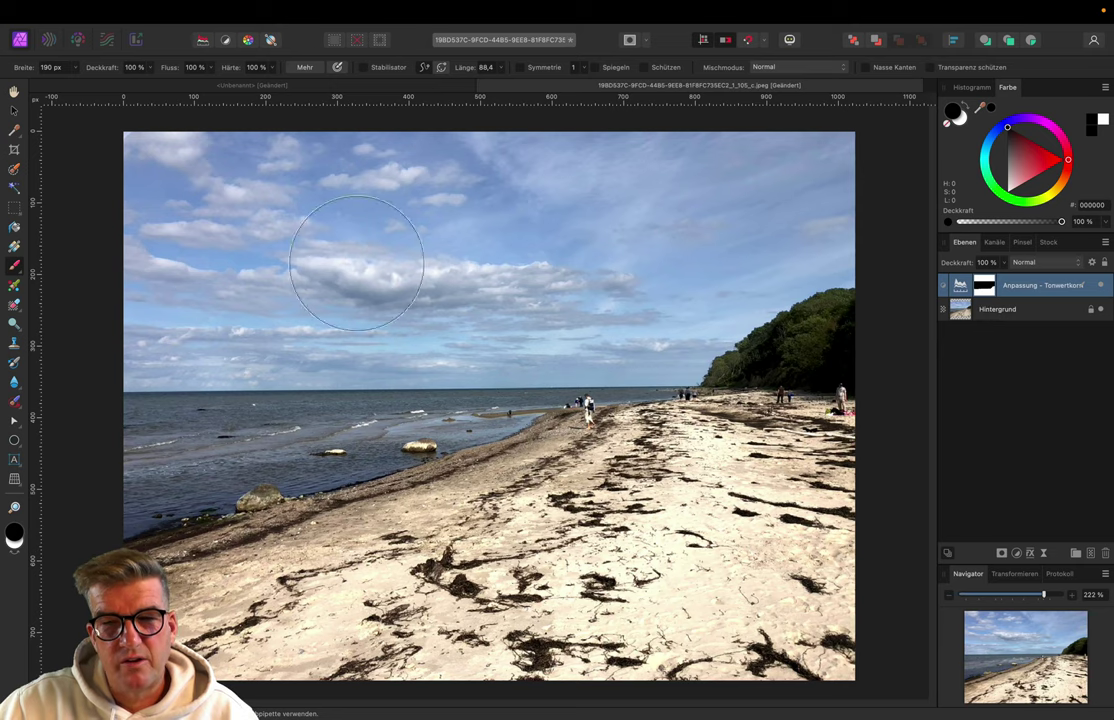
# Step: Drop the Levels white level to 40% and mask the brightening near the horizon
pyautogui.doubleClick(957, 290)
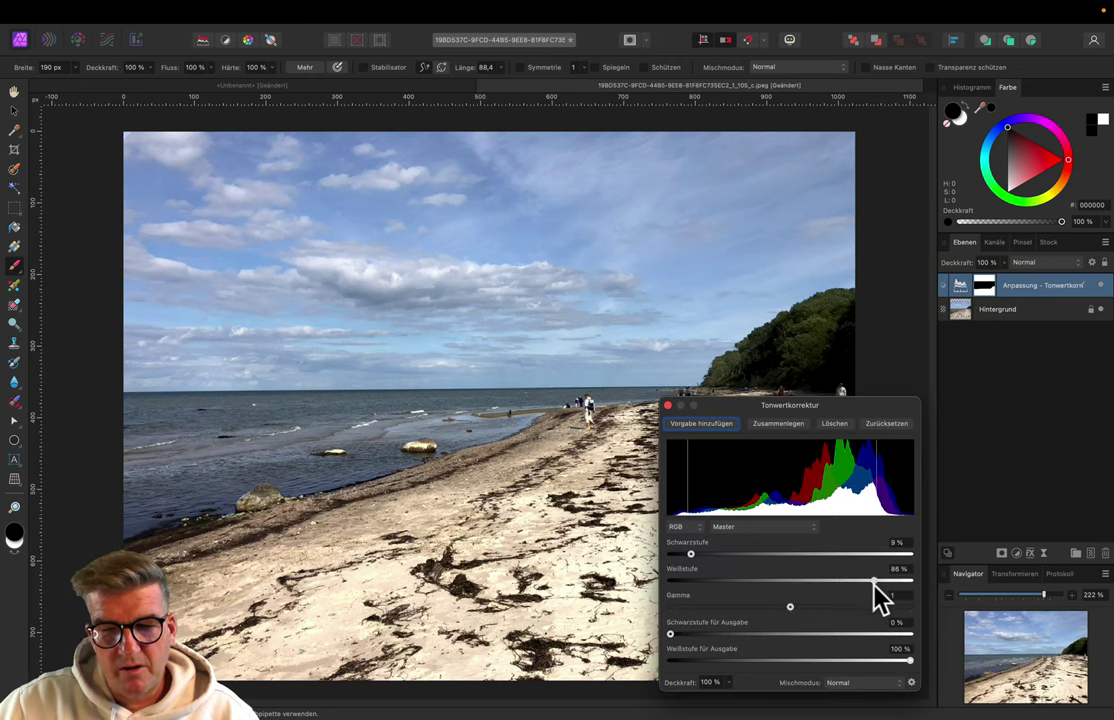
pyautogui.moveTo(876, 580)
pyautogui.mouseDown()
pyautogui.moveTo(782, 580)
pyautogui.moveTo(771, 597)
pyautogui.mouseUp()
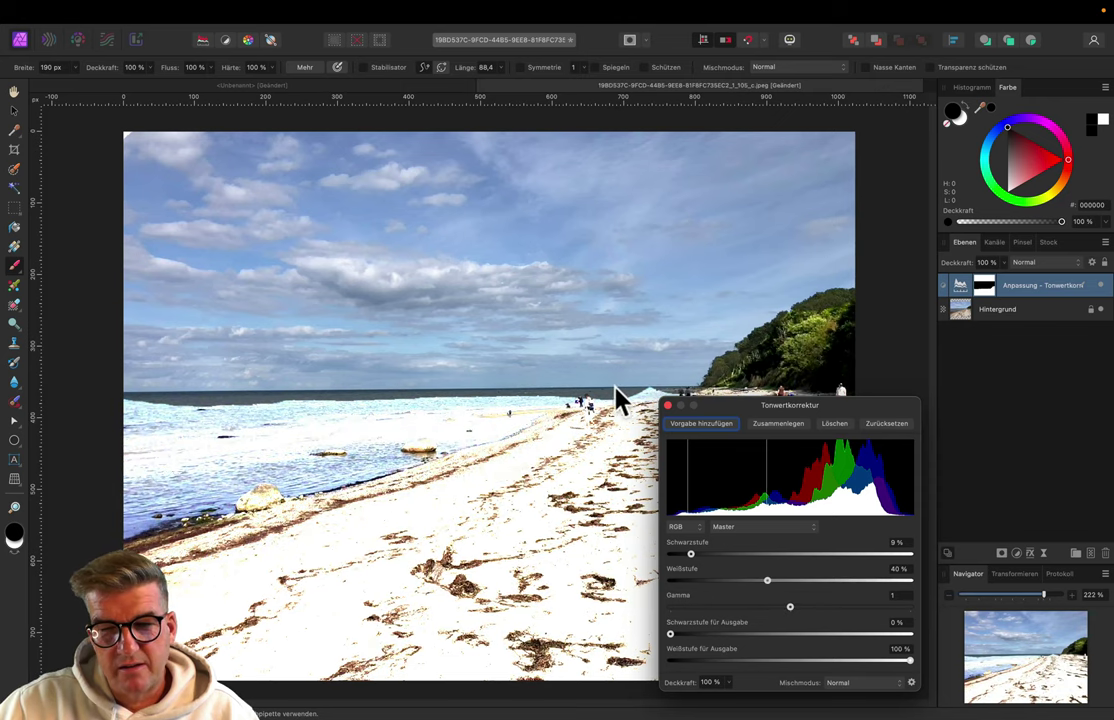
pyautogui.click(668, 405)
pyautogui.moveTo(671, 318); pyautogui.dragTo(543, 395)
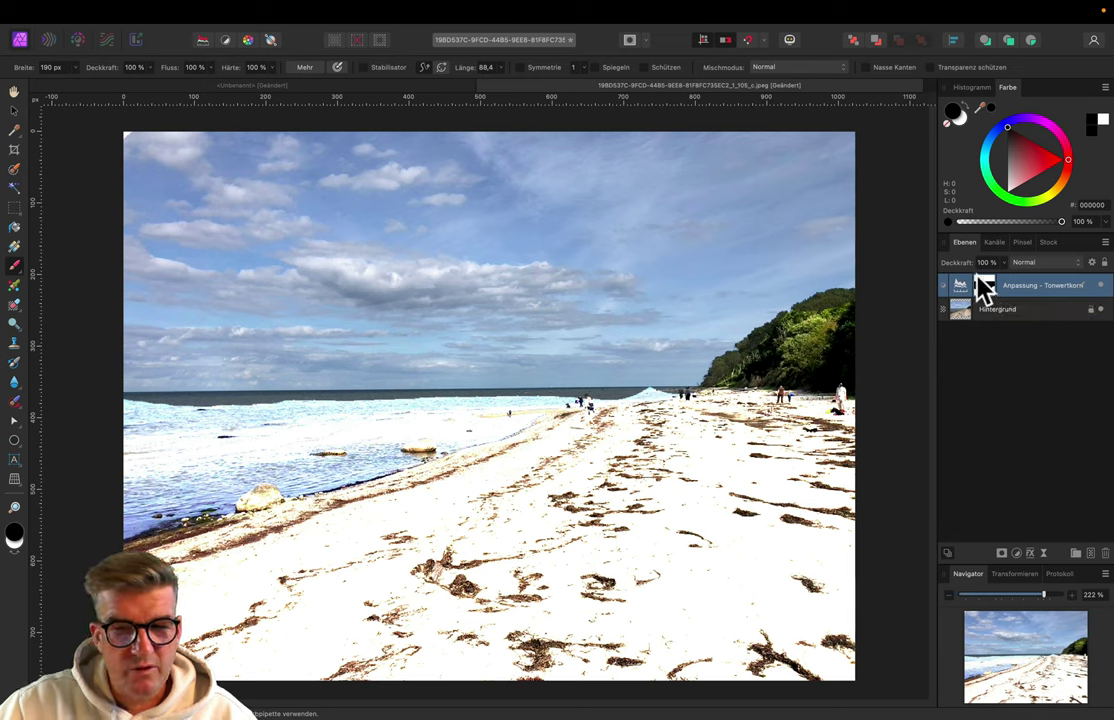
# Step: Paint white with a softer brush along the shoreline on the Levels mask
pyautogui.click(966, 112)
pyautogui.click(505, 275)
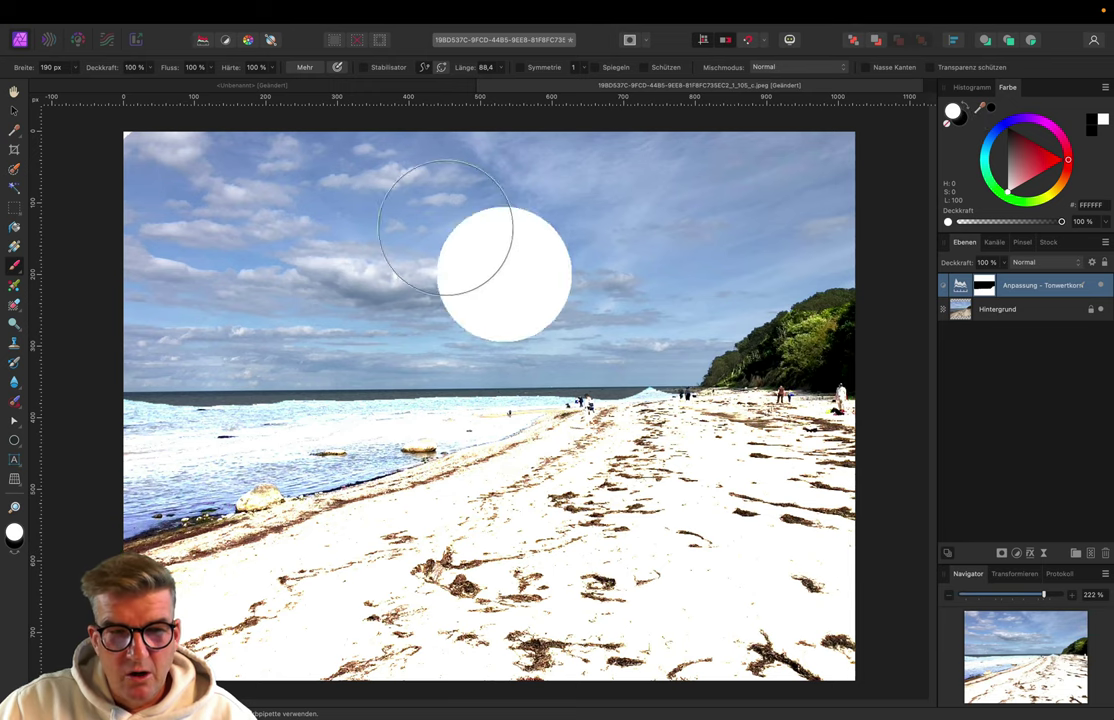
pyautogui.hotkey('ctrl', 'z')
pyautogui.moveTo(270, 70); pyautogui.dragTo(209, 105)
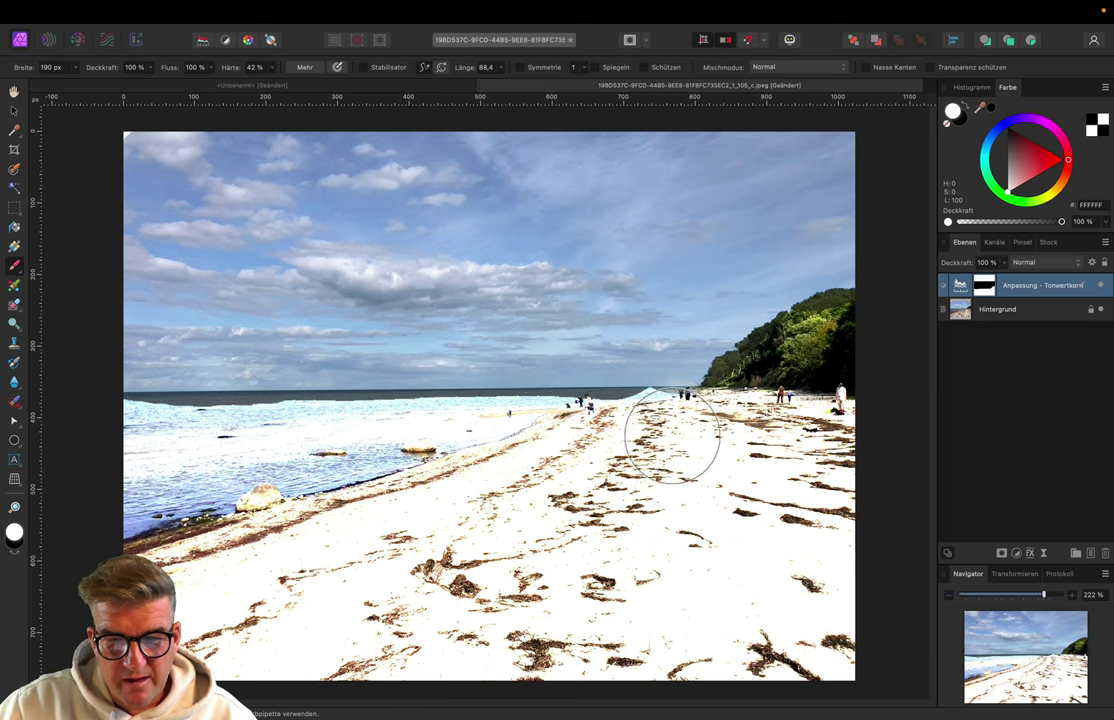
pyautogui.moveTo(672, 436)
pyautogui.mouseDown()
pyautogui.moveTo(634, 425)
pyautogui.moveTo(560, 443)
pyautogui.moveTo(142, 437)
pyautogui.moveTo(311, 447)
pyautogui.mouseUp()
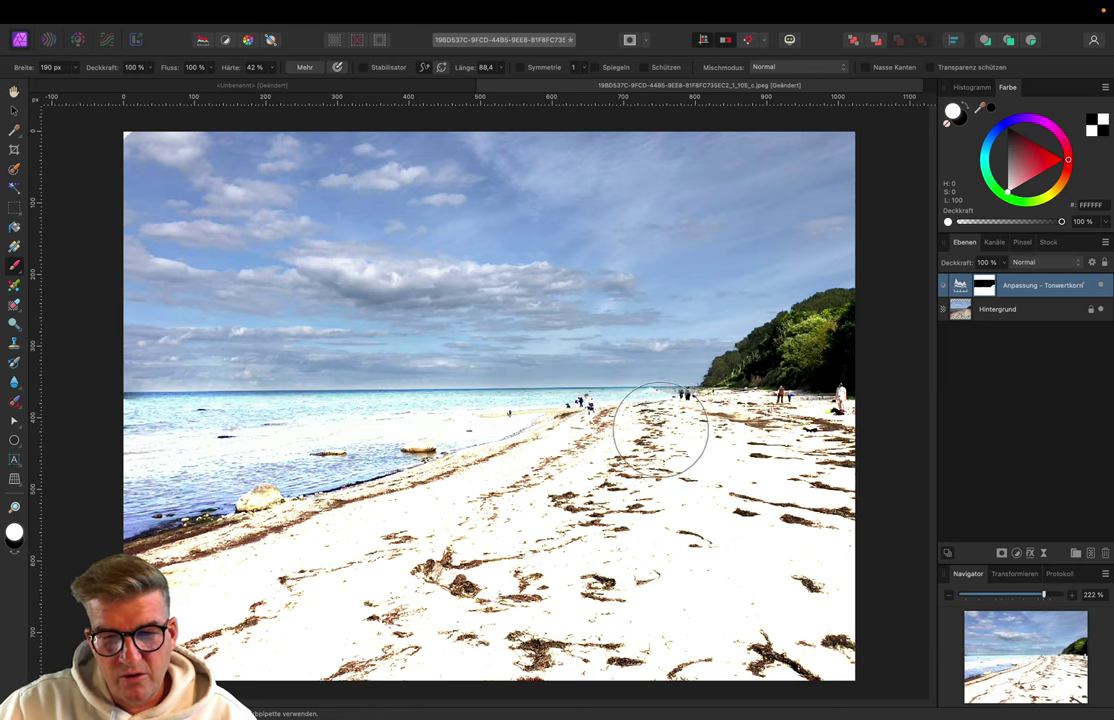
pyautogui.moveTo(660, 430)
pyautogui.mouseDown()
pyautogui.moveTo(709, 447)
pyautogui.moveTo(493, 433)
pyautogui.moveTo(709, 443)
pyautogui.moveTo(179, 443)
pyautogui.moveTo(511, 493)
pyautogui.mouseUp()
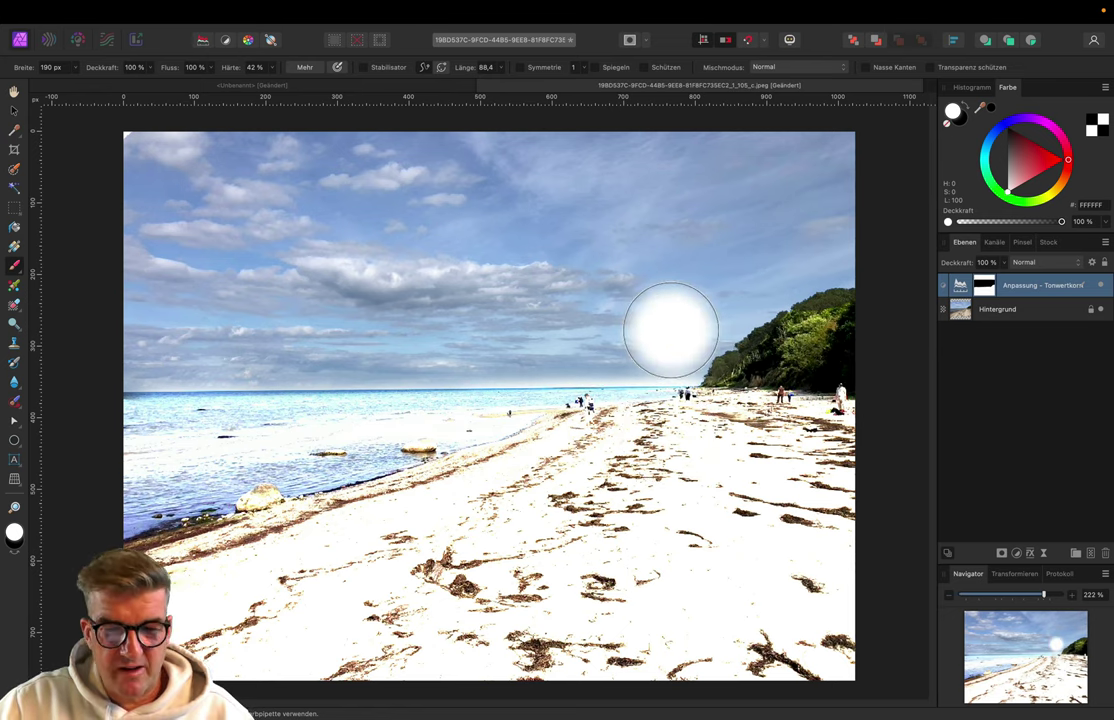
# Step: Switch to black and paint the sky out of the Levels mask
pyautogui.press('x')
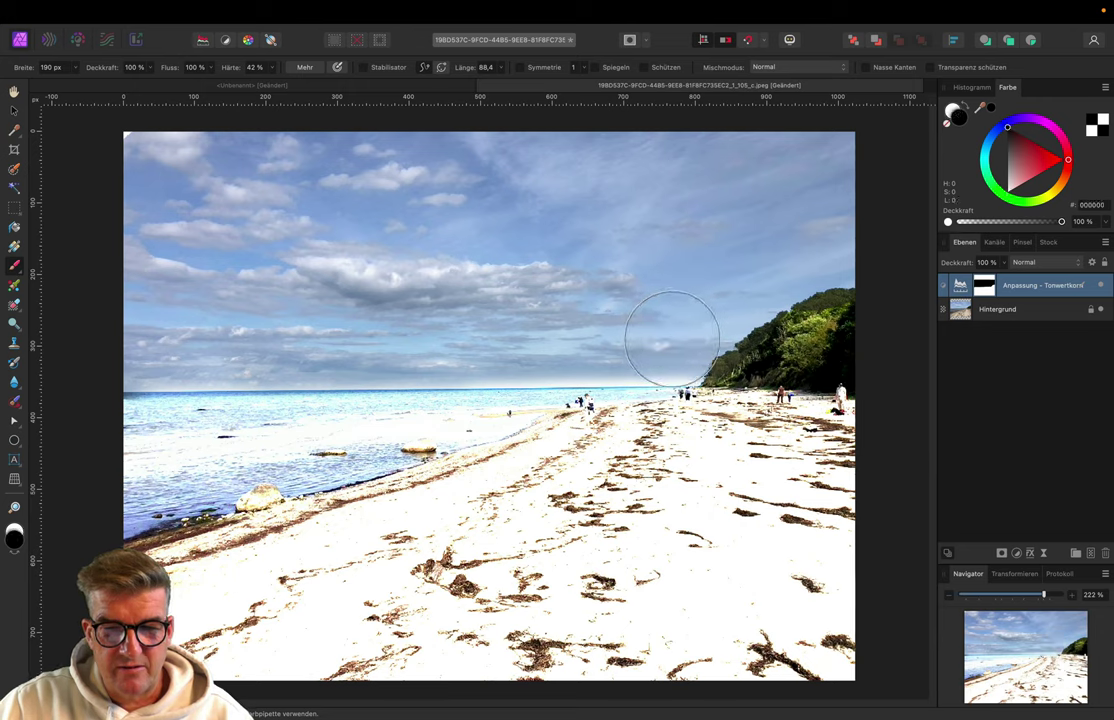
pyautogui.moveTo(671, 339)
pyautogui.mouseDown()
pyautogui.moveTo(435, 328)
pyautogui.moveTo(382, 300)
pyautogui.mouseUp()
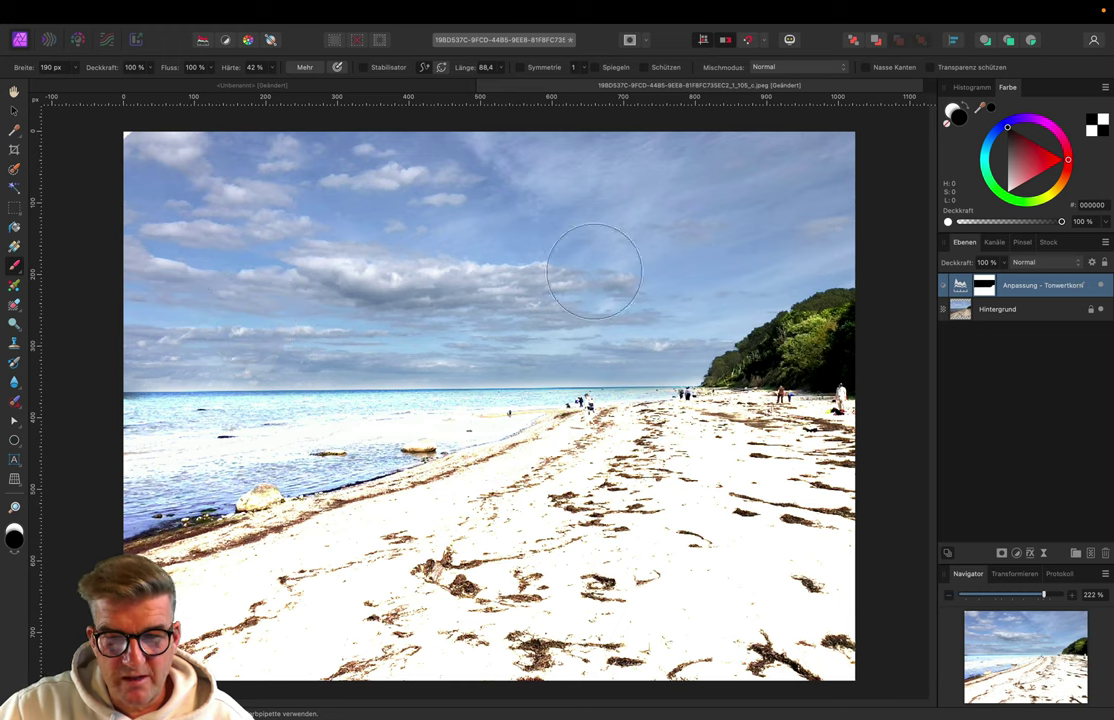
pyautogui.moveTo(983, 287); pyautogui.dragTo(994, 300)
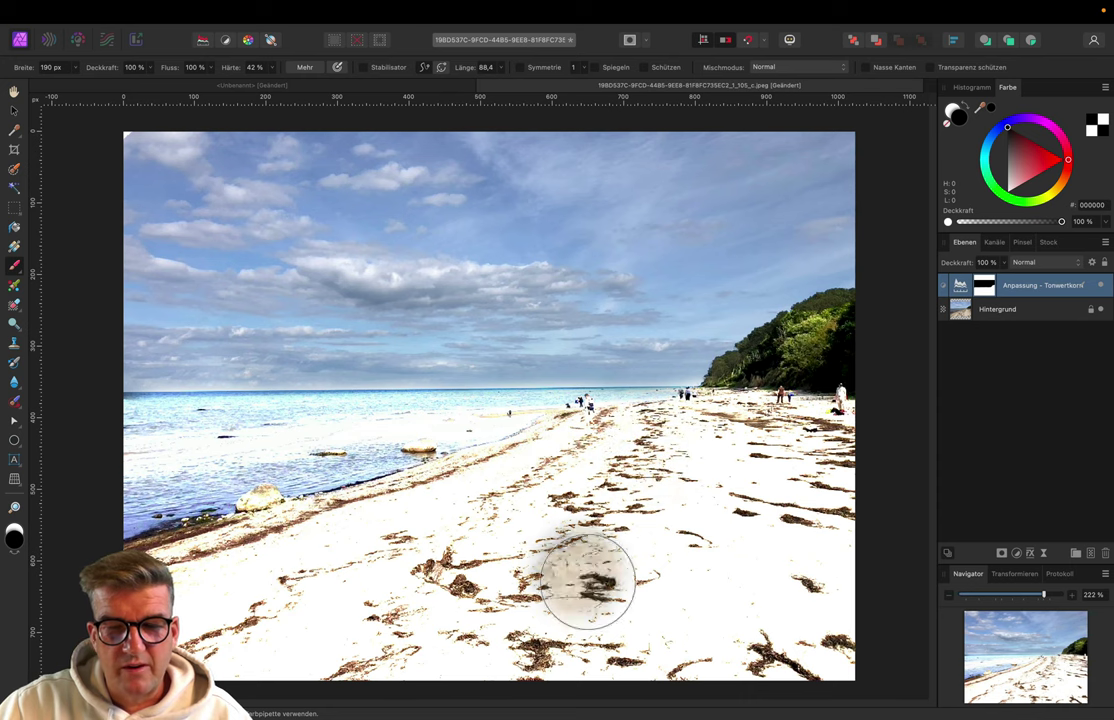
# Step: Raise the Levels white level from 40% to 77% and close the settings
pyautogui.doubleClick(968, 290)
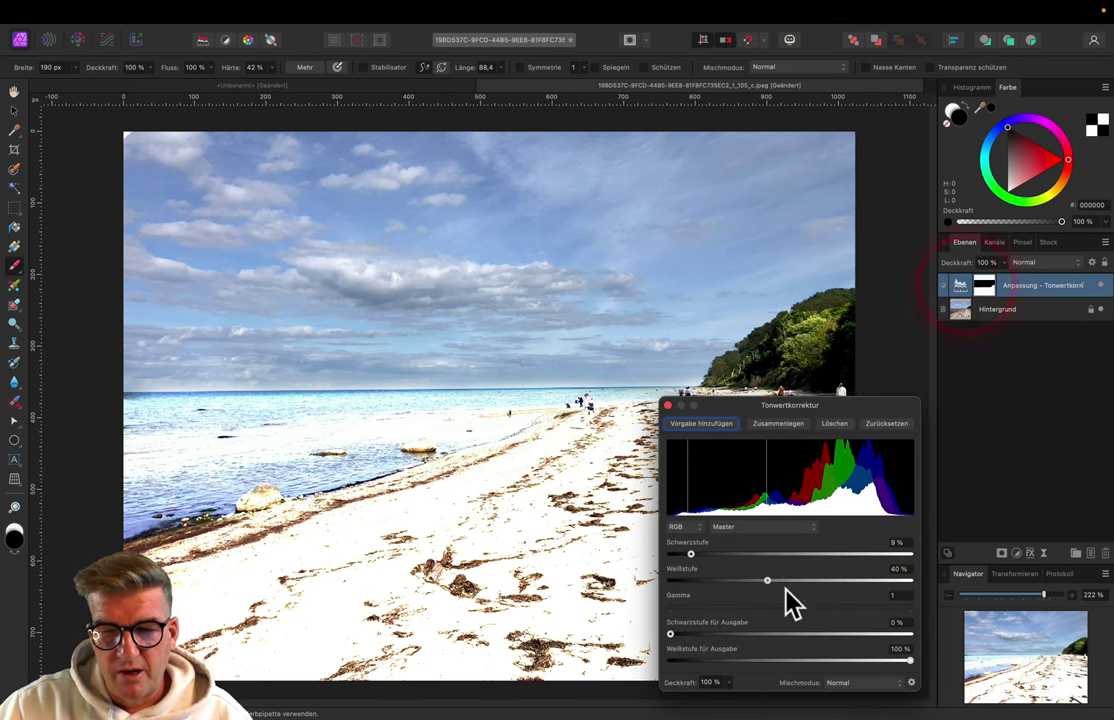
pyautogui.moveTo(792, 580); pyautogui.dragTo(855, 580)
pyautogui.click(1061, 383)
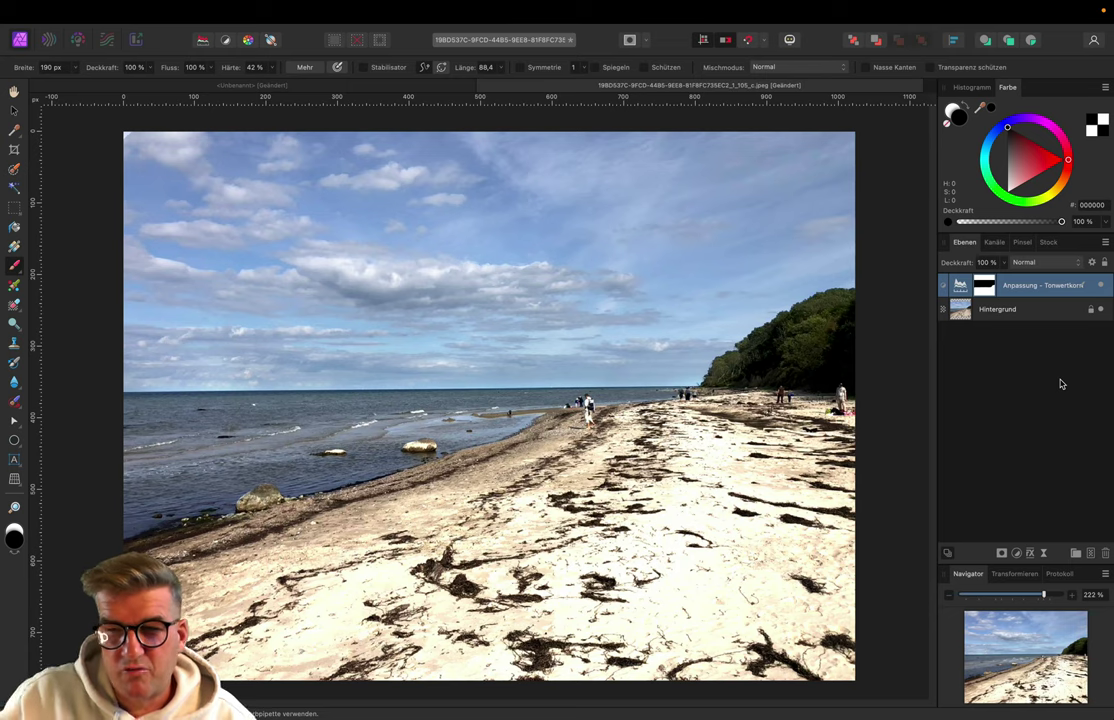
# Step: Add a Recolor adjustment and set its hue to 207.5° for a blue tint
pyautogui.click(1016, 552)
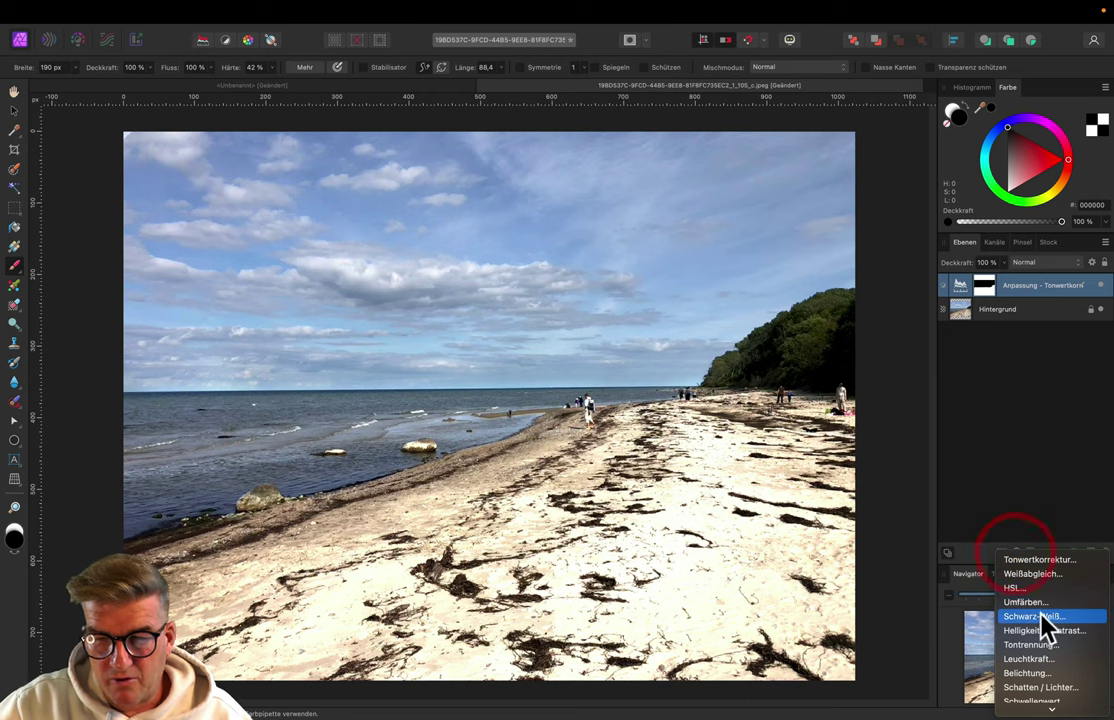
pyautogui.click(1040, 602)
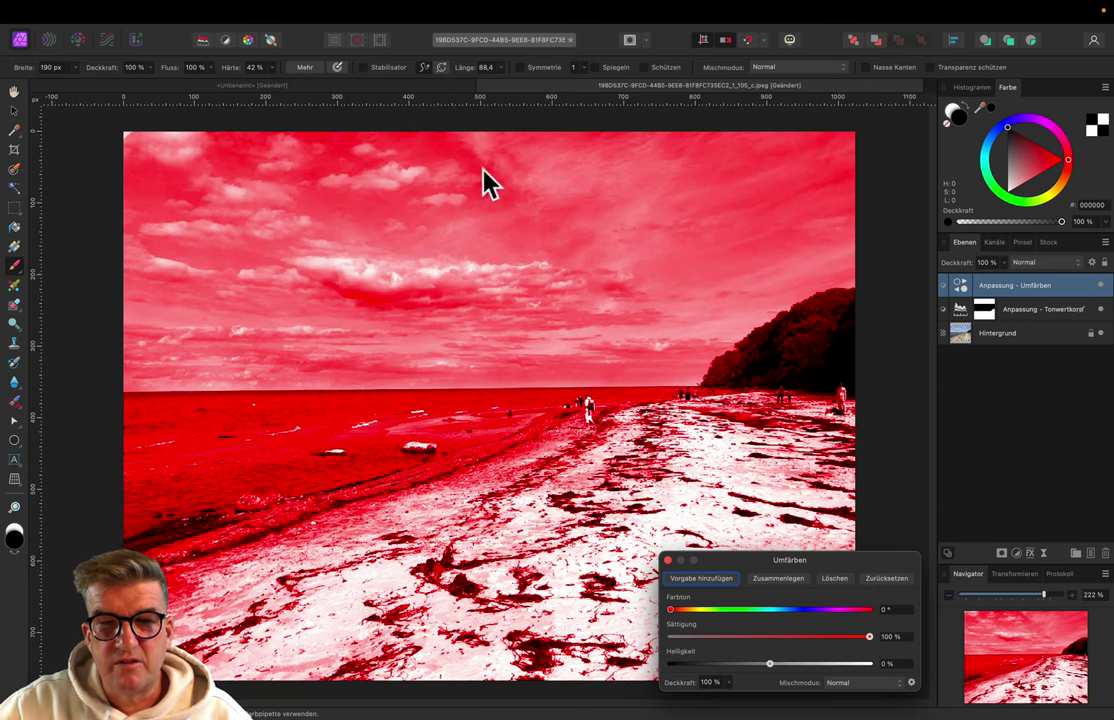
pyautogui.click(697, 610)
pyautogui.moveTo(733, 625); pyautogui.dragTo(788, 627)
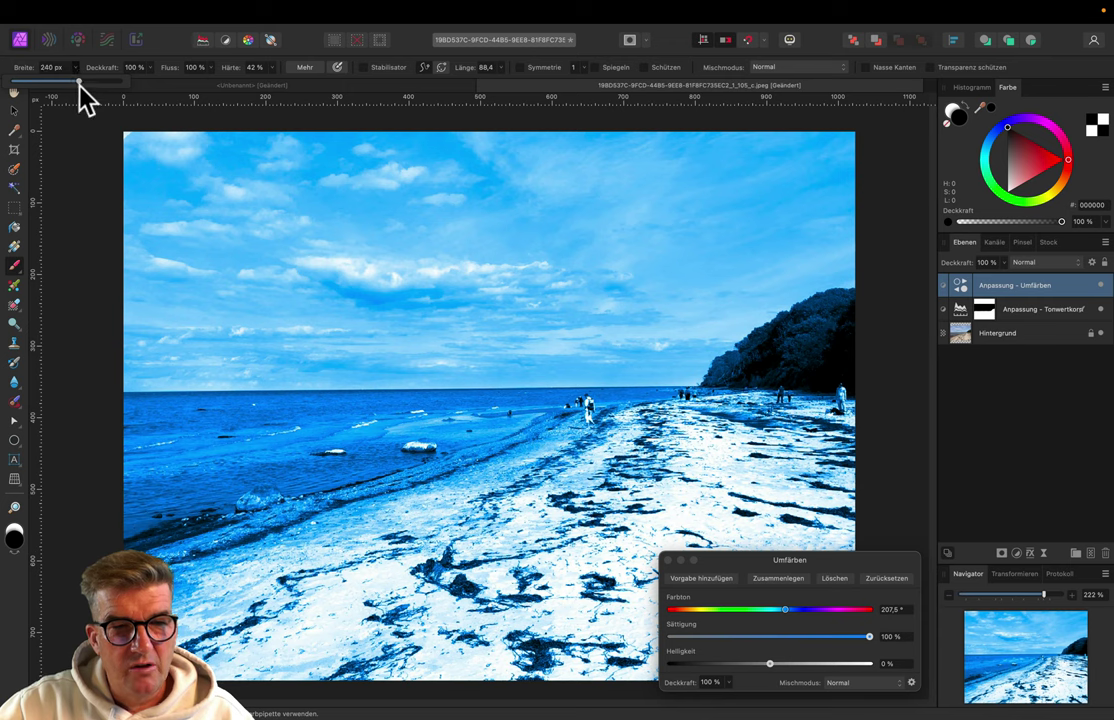
# Step: Set the brush width to 240 px and hardness to 95%
pyautogui.moveTo(75, 67); pyautogui.dragTo(85, 67)
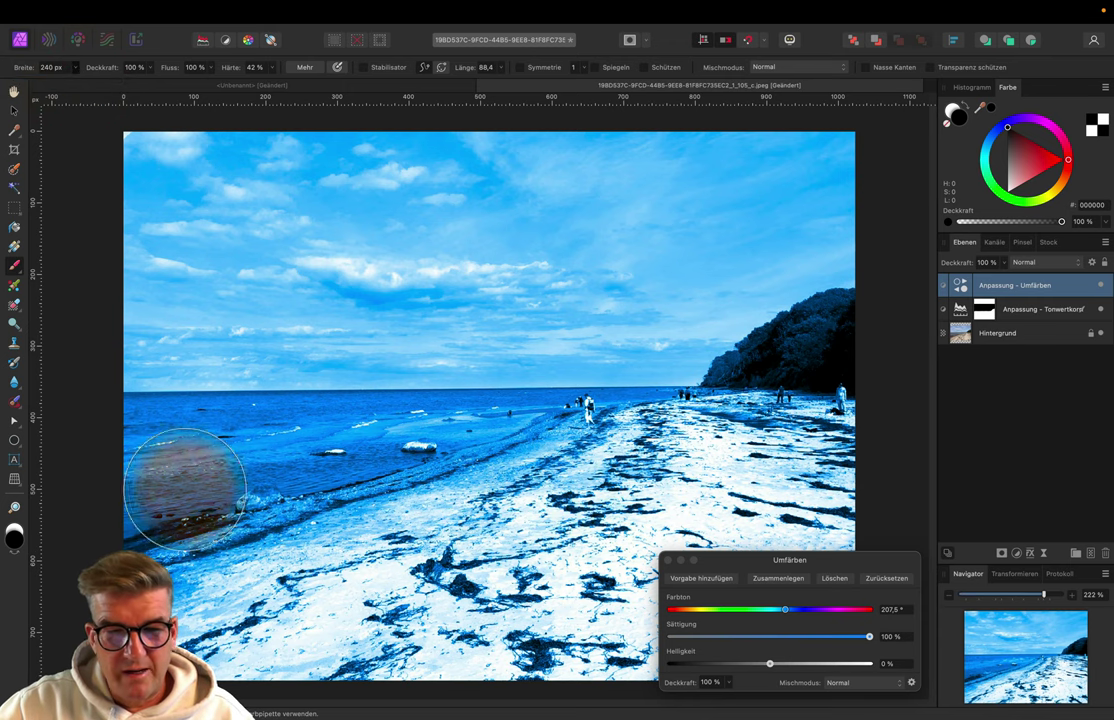
pyautogui.click(256, 67)
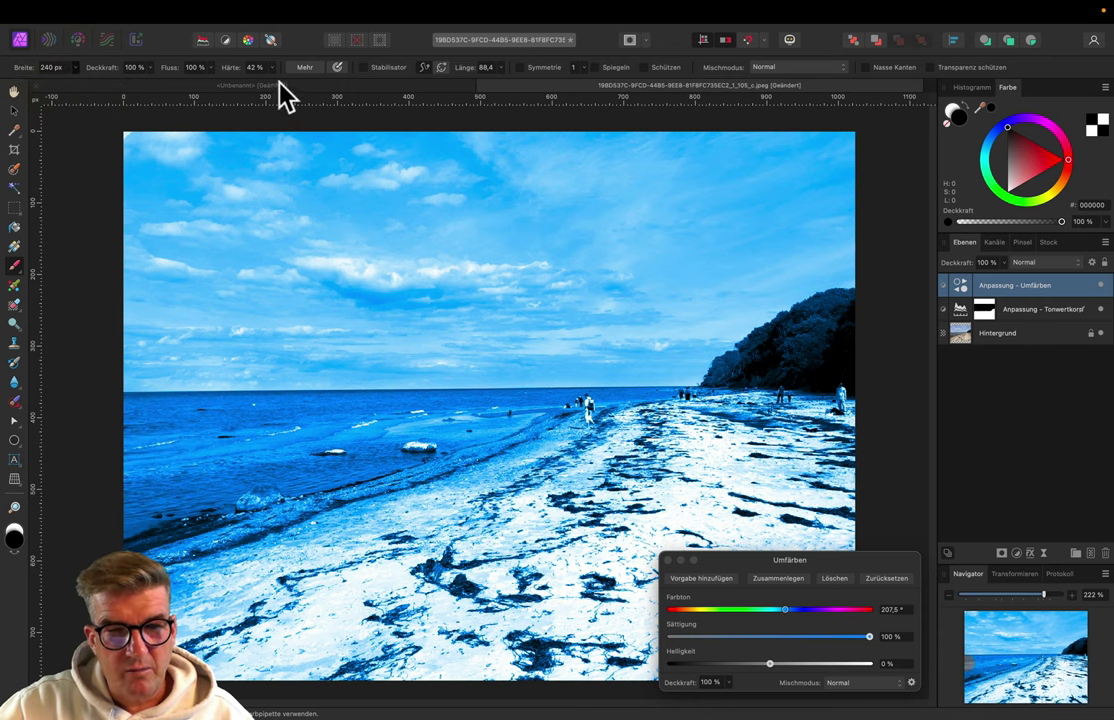
pyautogui.moveTo(272, 82); pyautogui.dragTo(331, 84)
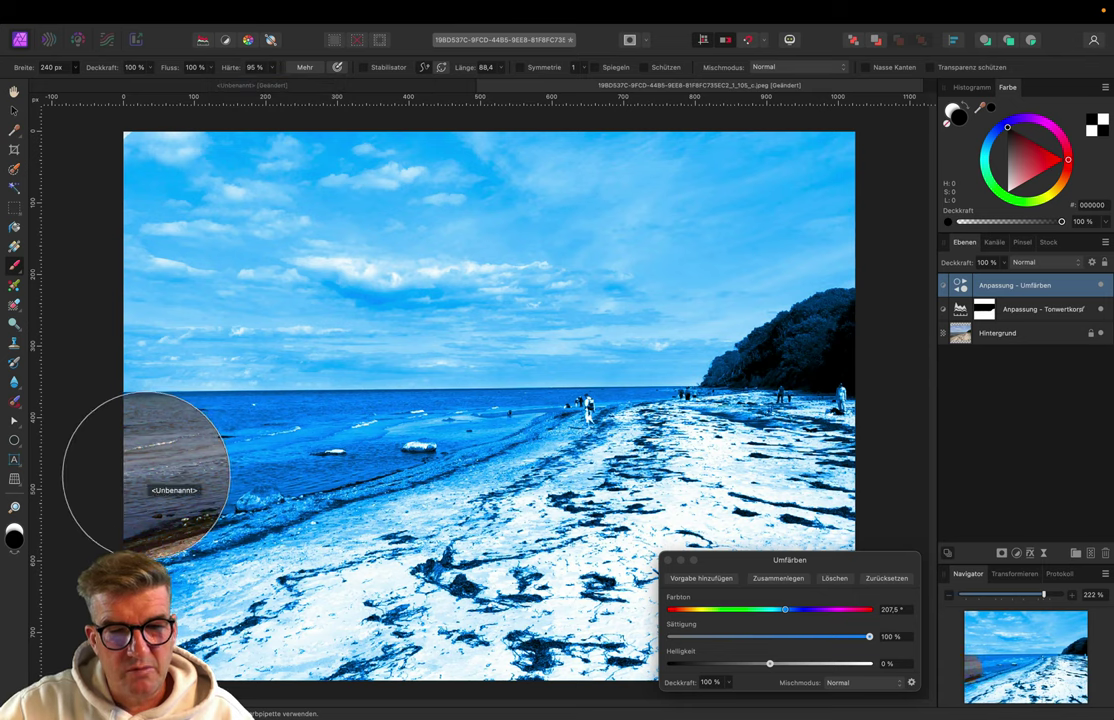
# Step: Paint black over the shore, sand and water on the Recolor mask, then restore white as the paint colour
pyautogui.moveTo(137, 472)
pyautogui.mouseDown()
pyautogui.moveTo(208, 478)
pyautogui.moveTo(665, 450)
pyautogui.mouseUp()
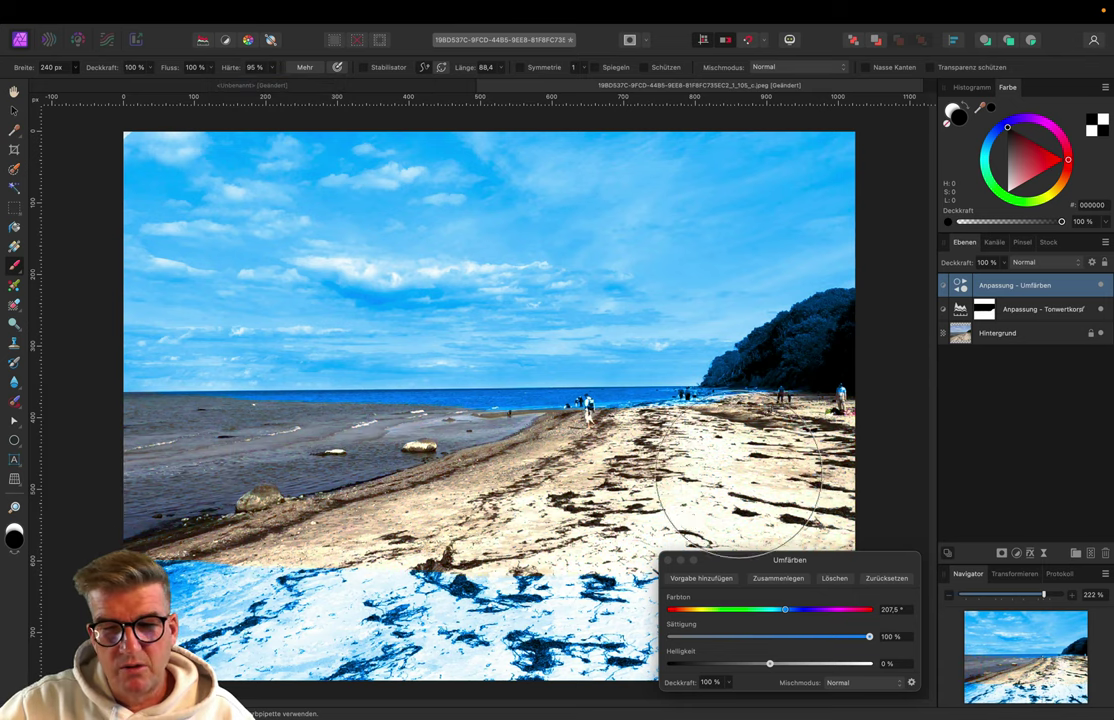
pyautogui.moveTo(181, 542); pyautogui.dragTo(597, 670)
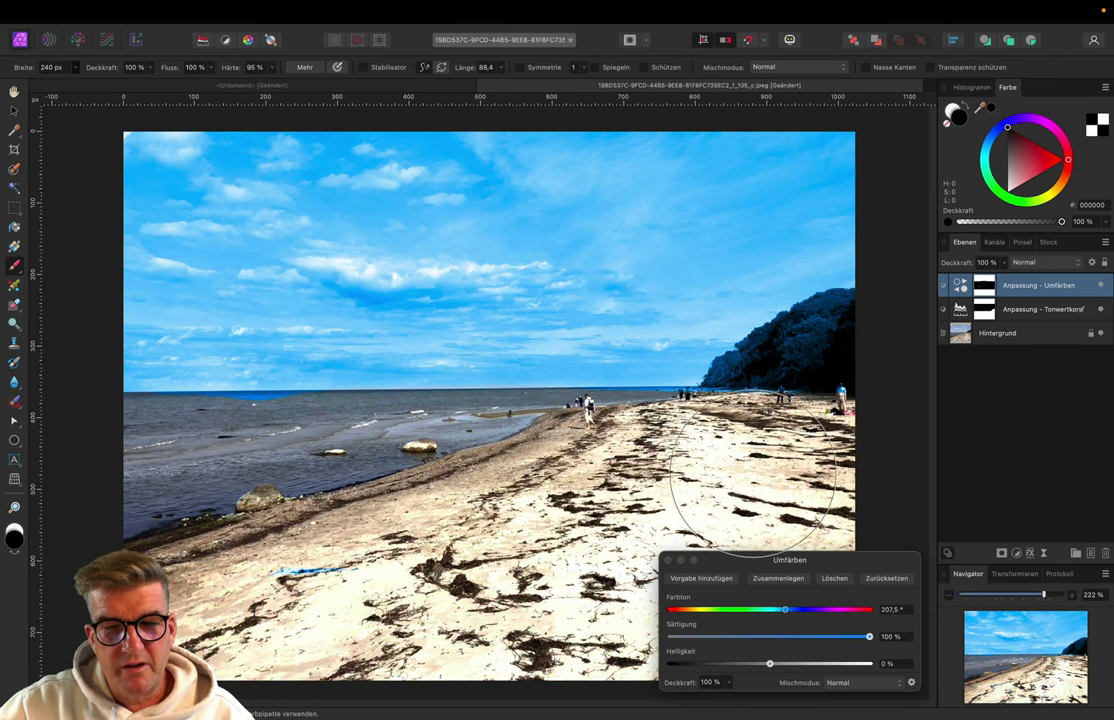
pyautogui.moveTo(370, 465); pyautogui.dragTo(162, 460)
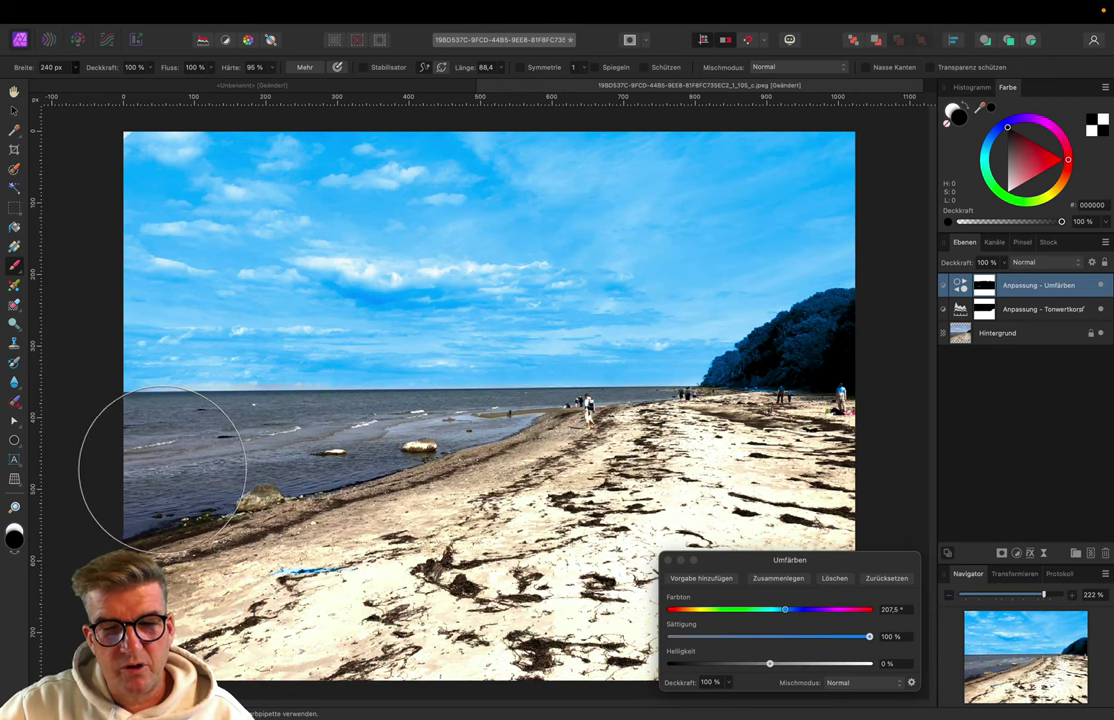
pyautogui.click(226, 180)
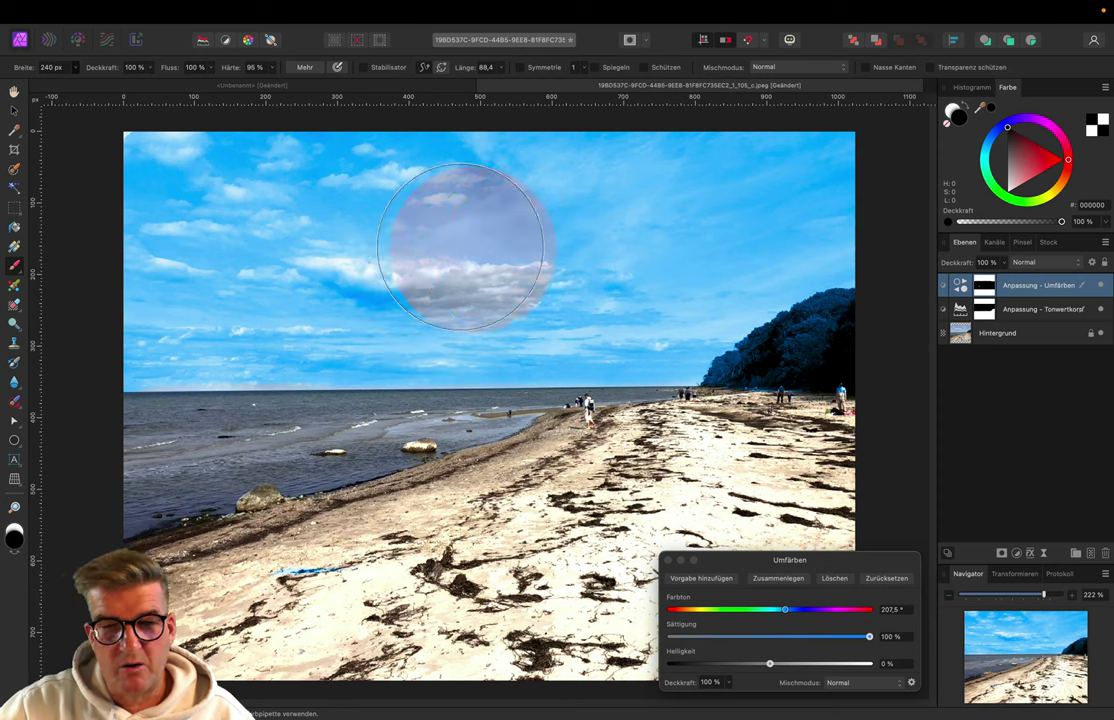
pyautogui.press('x')
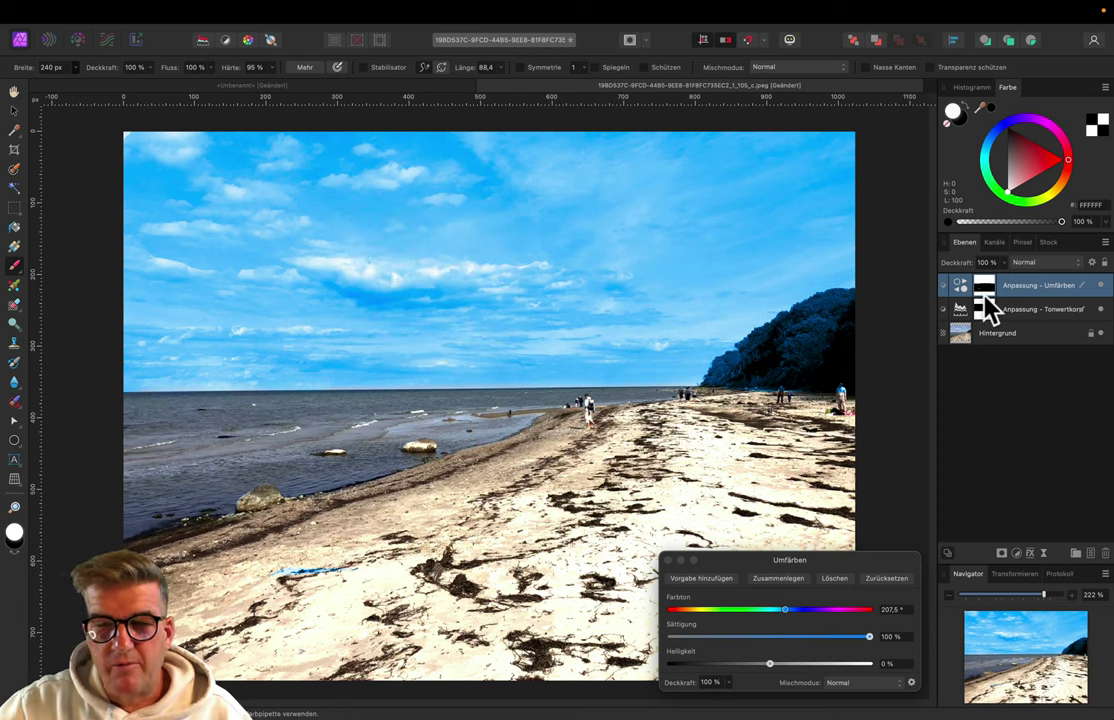
pyautogui.moveTo(985, 290); pyautogui.dragTo(988, 300)
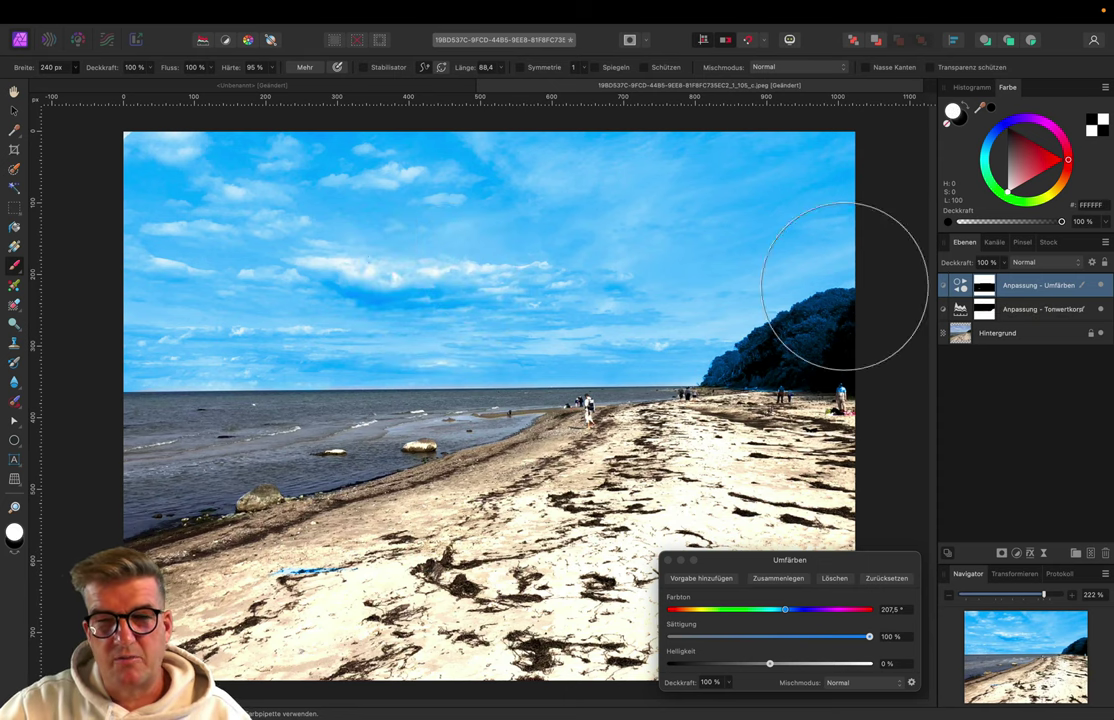